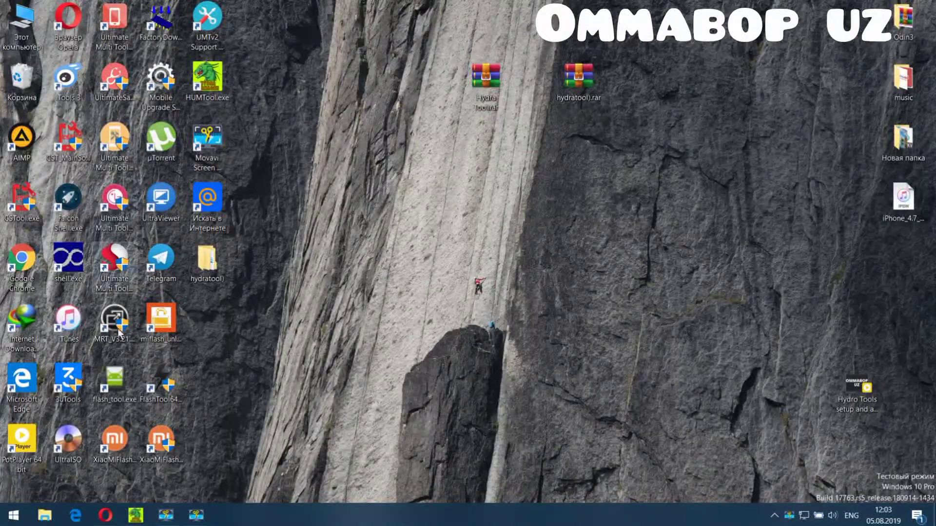
- Try to run the Qualcomm module from Hydra Update Manager and dismiss the message dialogs
{"action": "double_click", "coordinate": [203, 78]}
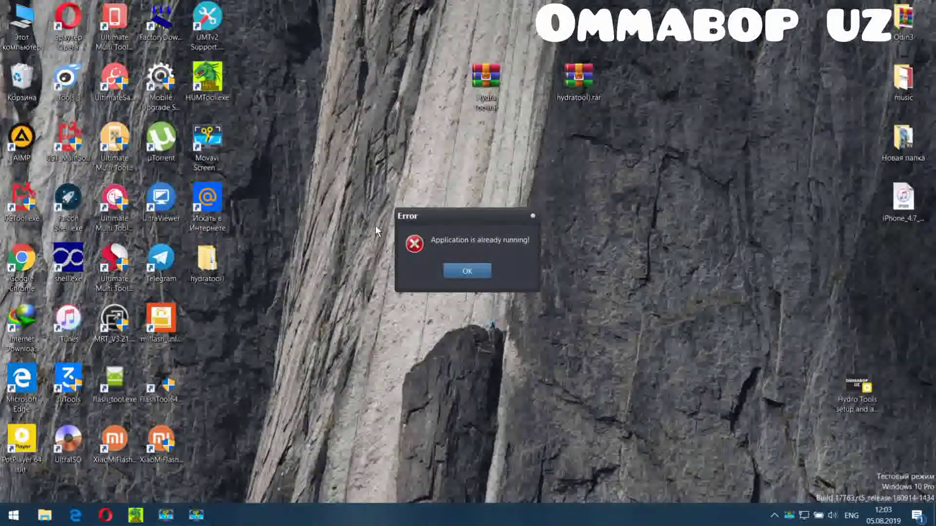
{"action": "left_click", "coordinate": [466, 271]}
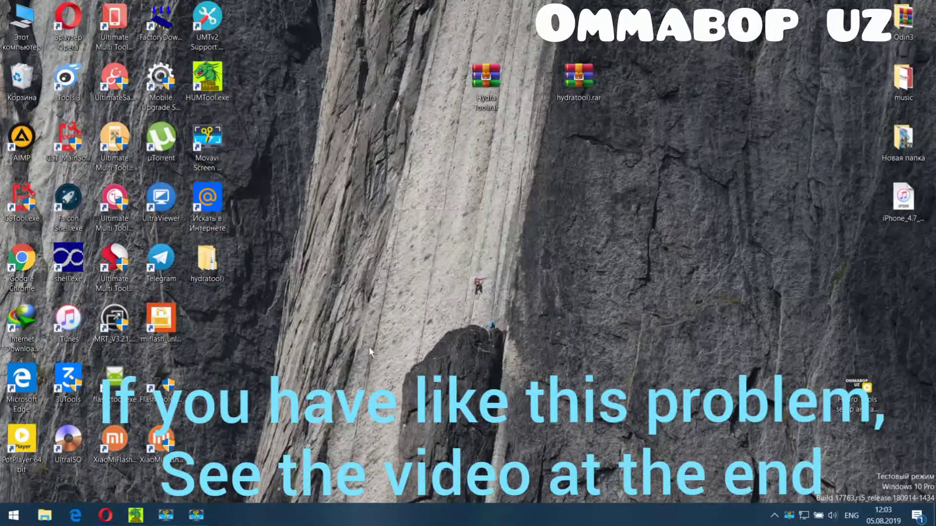
{"action": "left_click", "coordinate": [136, 515]}
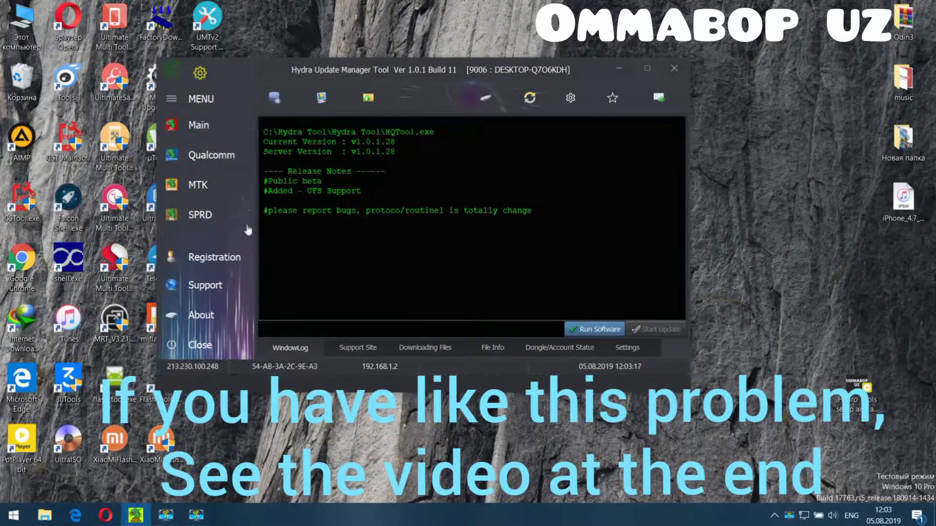
{"action": "left_click", "coordinate": [584, 331]}
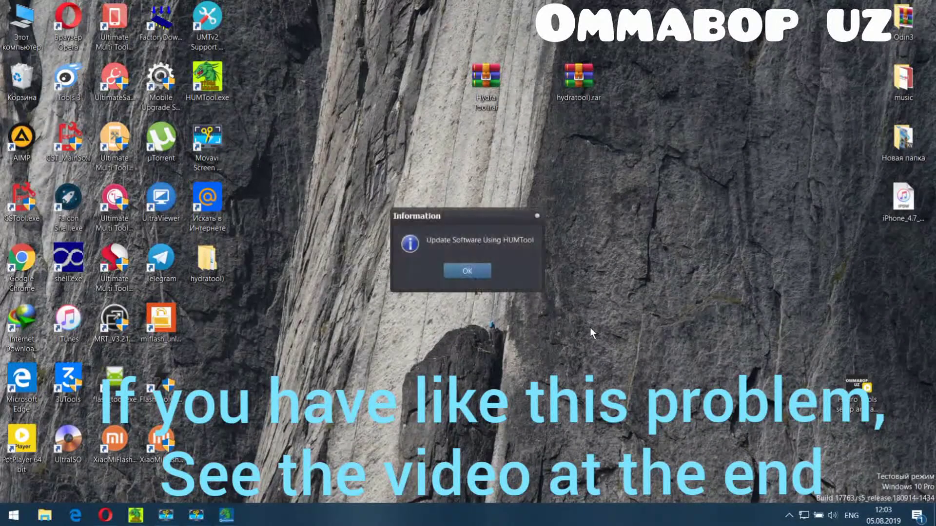
{"action": "left_click", "coordinate": [467, 272]}
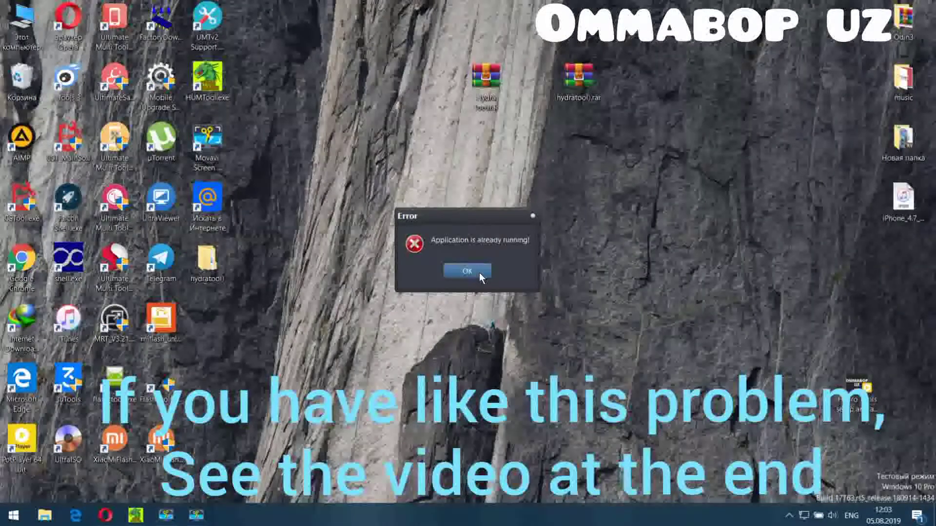
{"action": "left_click", "coordinate": [480, 274]}
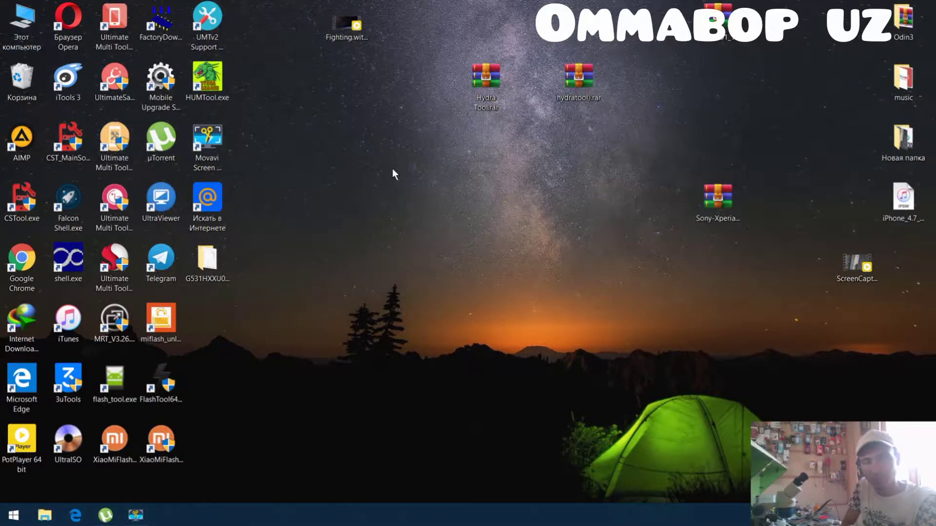
- Delete HQTool.exe from the C:\Hydra Tool\Hydra Tool folder and close the folder window
{"action": "double_click", "coordinate": [17, 25]}
{"action": "double_click", "coordinate": [507, 100]}
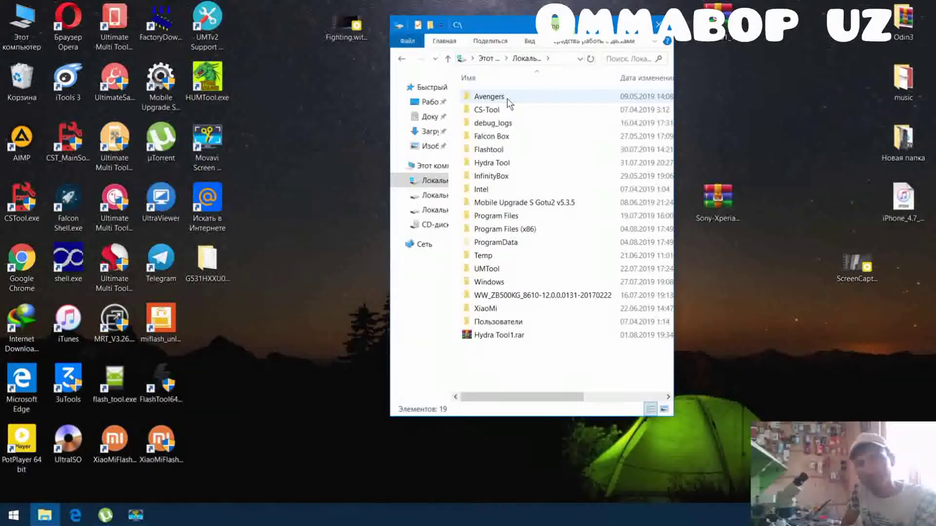
{"action": "double_click", "coordinate": [492, 162]}
{"action": "double_click", "coordinate": [481, 323]}
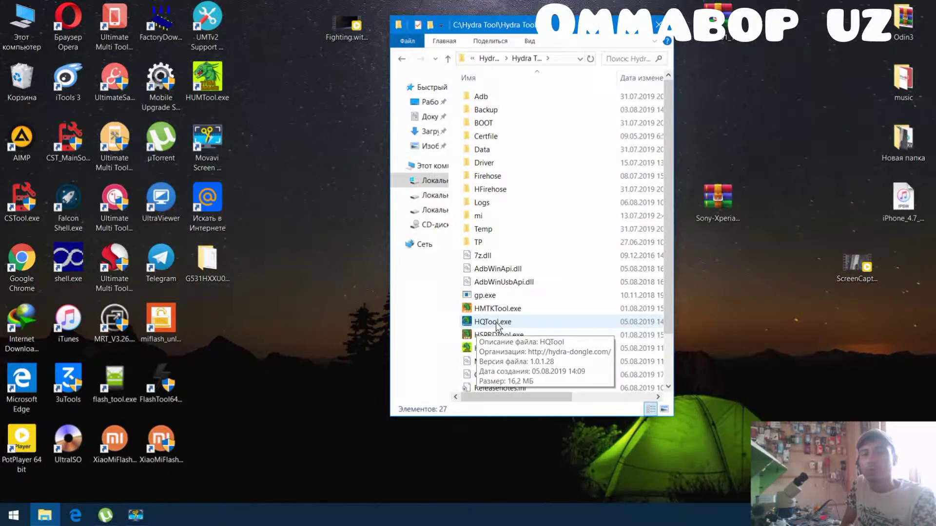
{"action": "right_click", "coordinate": [497, 323]}
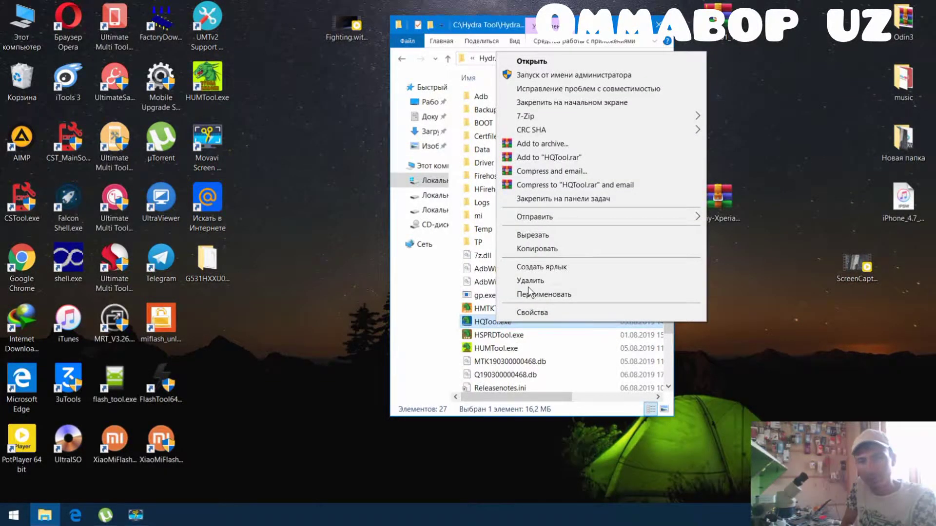
{"action": "left_click", "coordinate": [547, 230]}
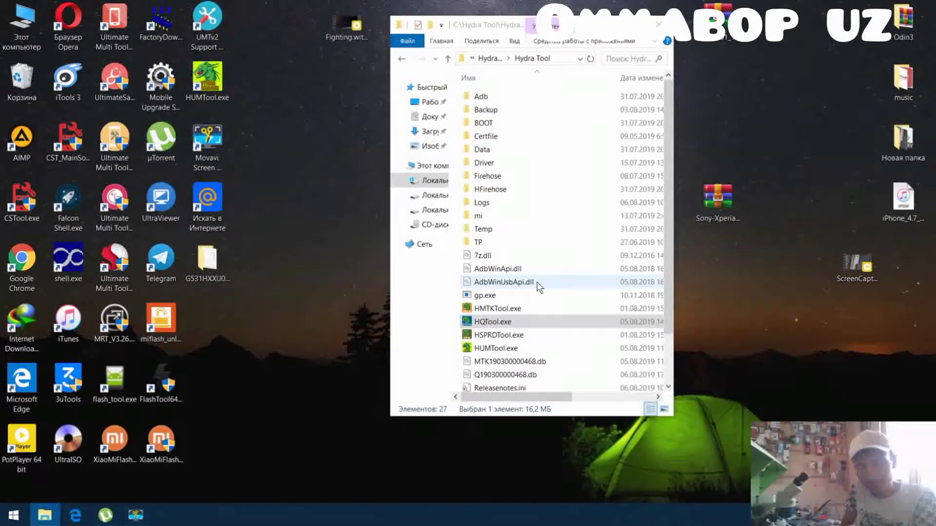
{"action": "key", "text": "Delete"}
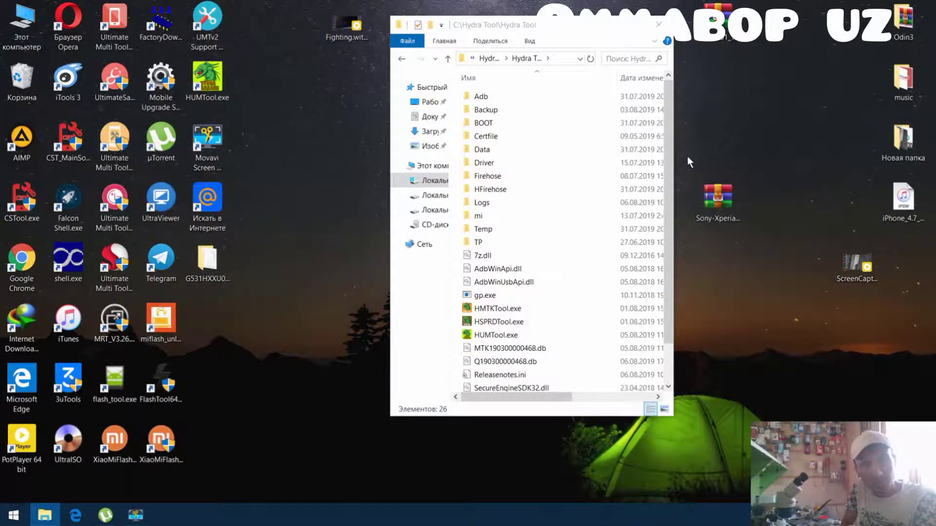
{"action": "key", "text": "alt+F4"}
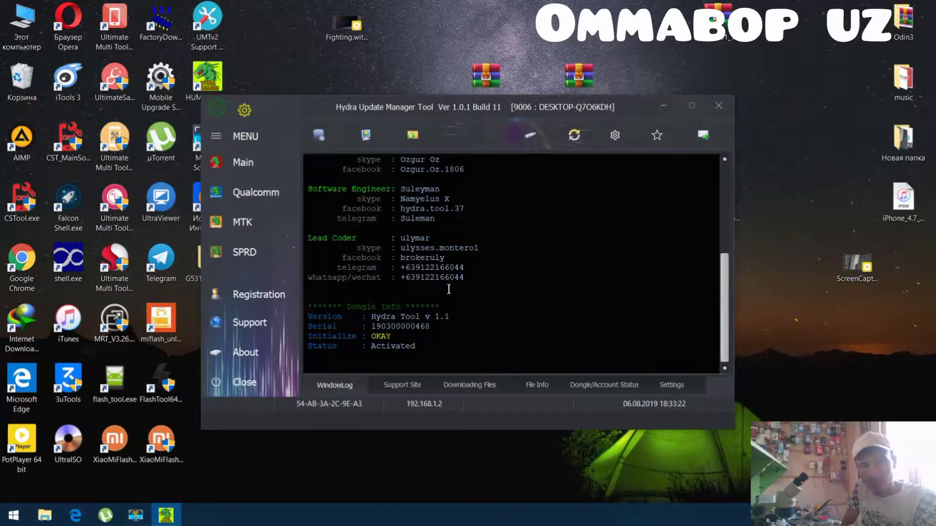
- Download the Qualcomm module HQTool again in Hydra Update Manager and run it
{"action": "left_click", "coordinate": [251, 194]}
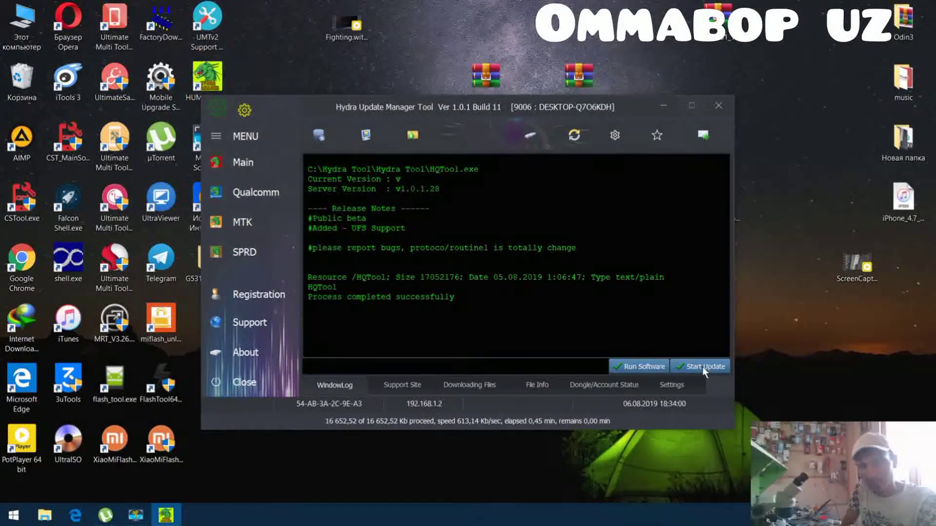
{"action": "left_click", "coordinate": [642, 367]}
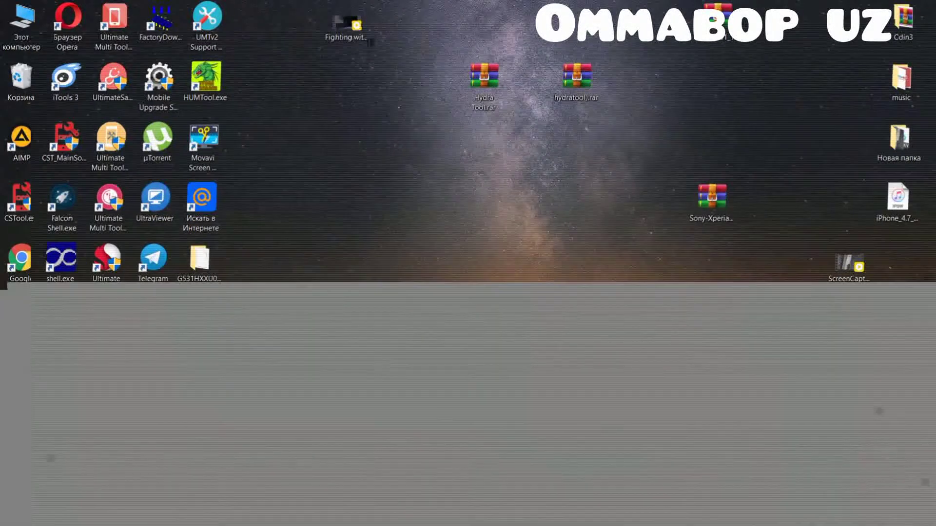
{"action": "mouse_move", "coordinate": [167, 514]}
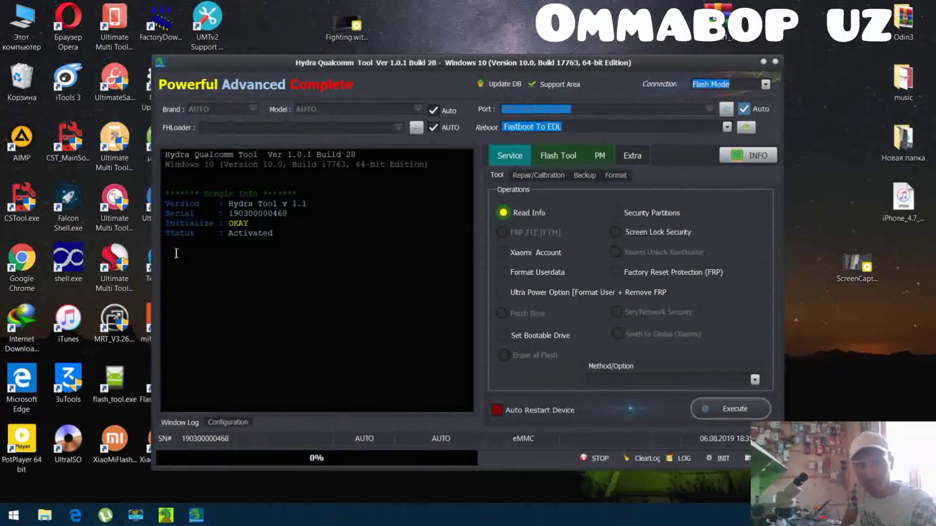
- Reposition the Hydra Qualcomm Tool window and update its supported-device database
{"action": "left_click", "coordinate": [501, 85]}
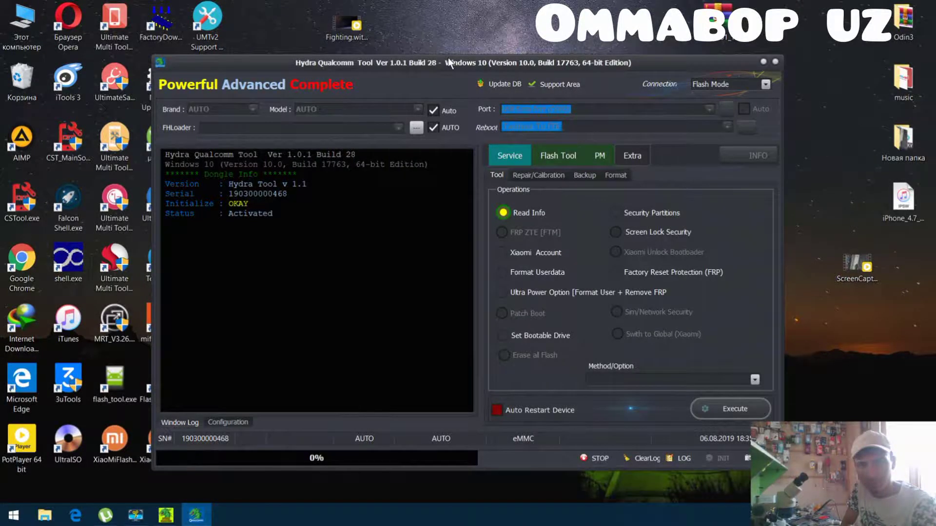
{"action": "left_click_drag", "start_coordinate": [449, 59], "coordinate": [494, 42]}
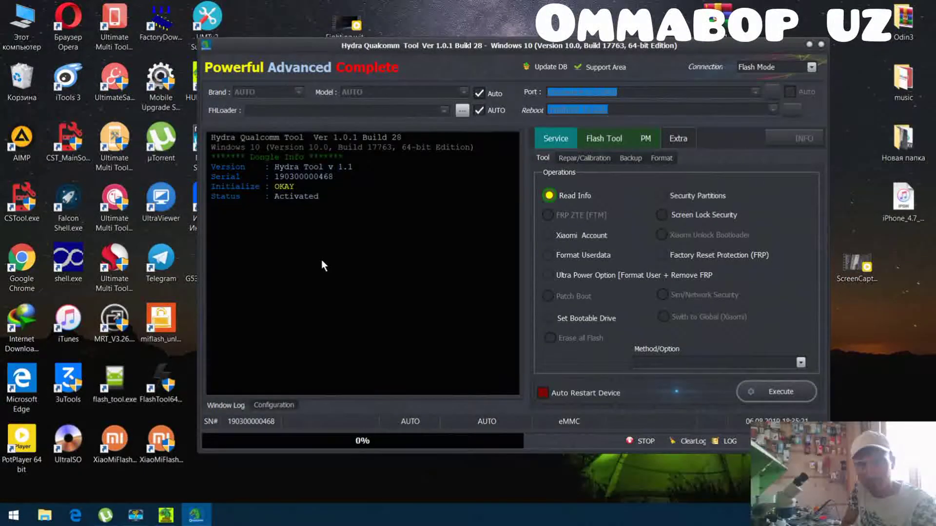
{"action": "left_click", "coordinate": [543, 68]}
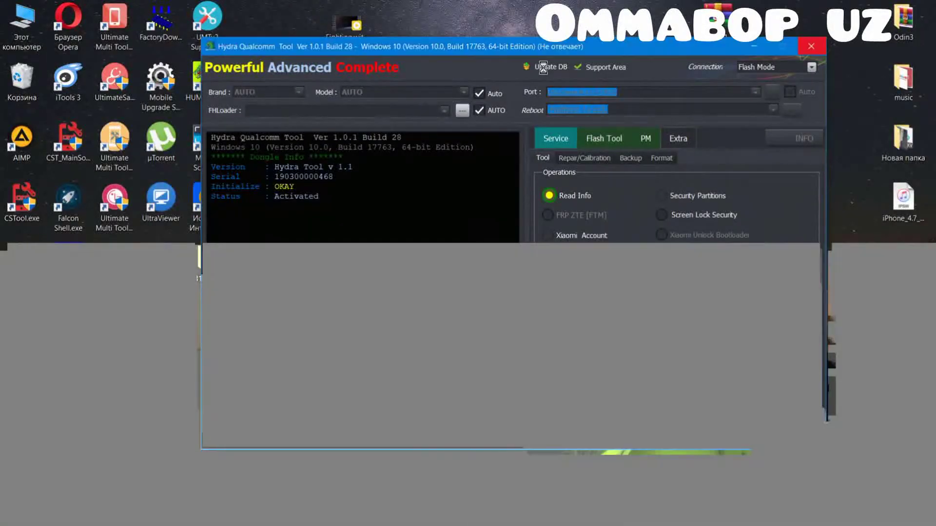
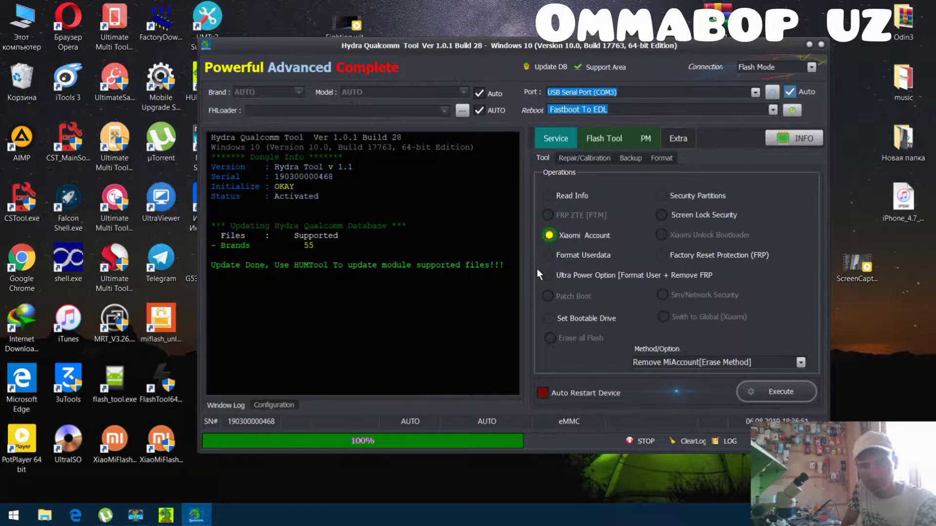
- Retry the Qualcomm database update with Format Userdata selected, and close the tool with Read Info chosen
{"action": "left_click", "coordinate": [548, 255]}
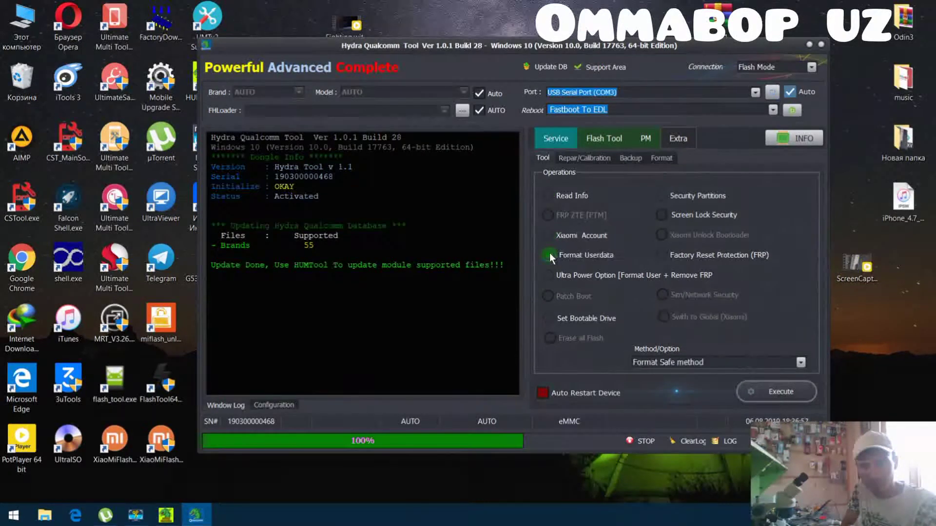
{"action": "left_click", "coordinate": [555, 73]}
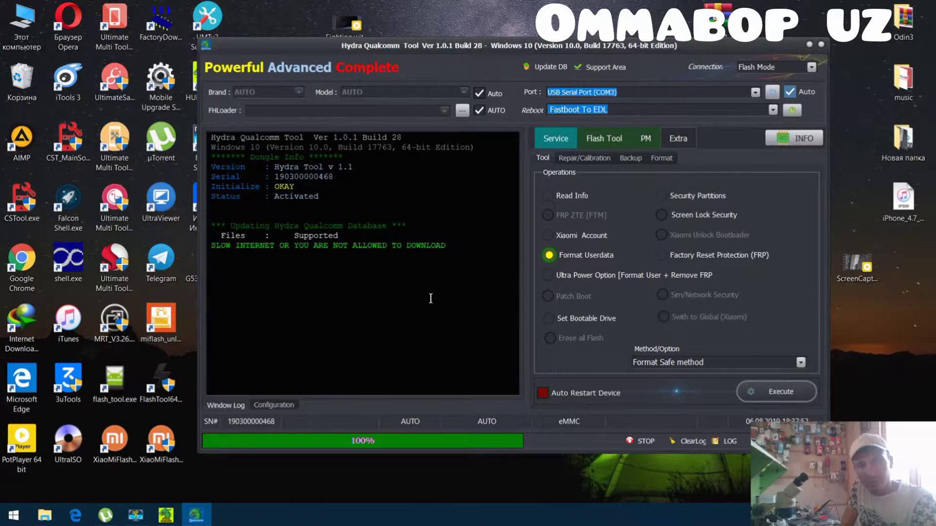
{"action": "left_click", "coordinate": [545, 197]}
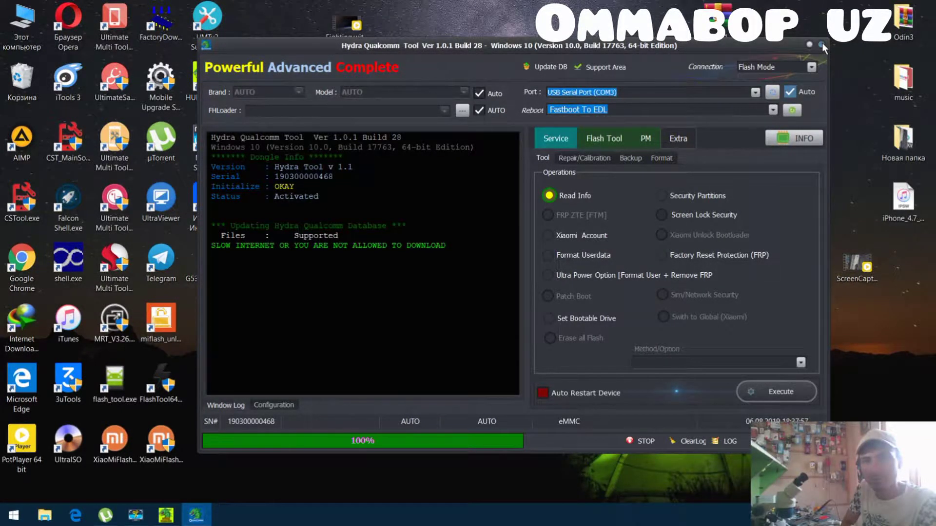
{"action": "left_click", "coordinate": [822, 45]}
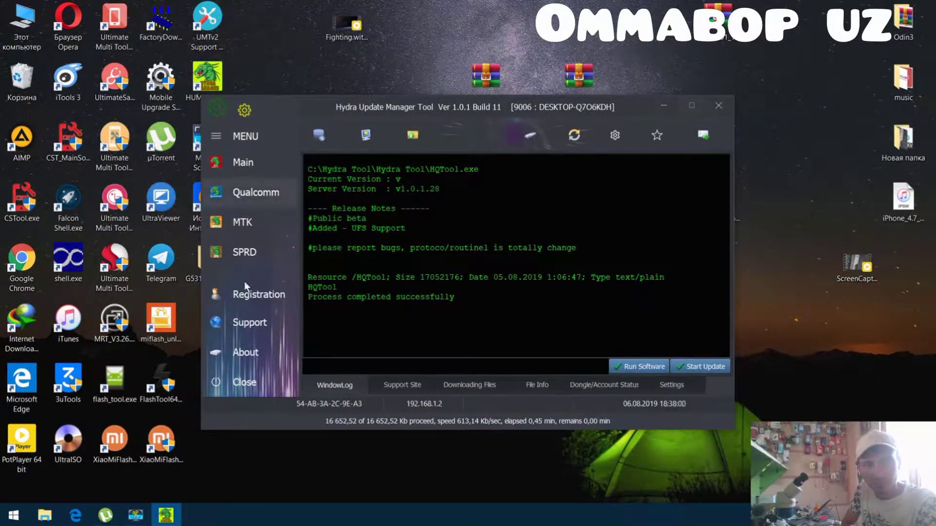
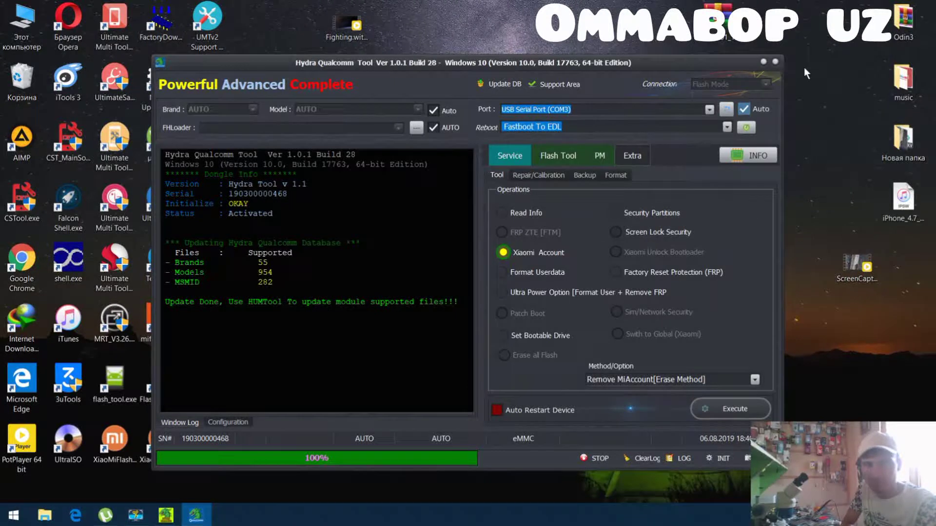
- Close the Hydra Qualcomm Tool with confirmation and recheck the Qualcomm module's version in the Update Manager
{"action": "left_click", "coordinate": [775, 62]}
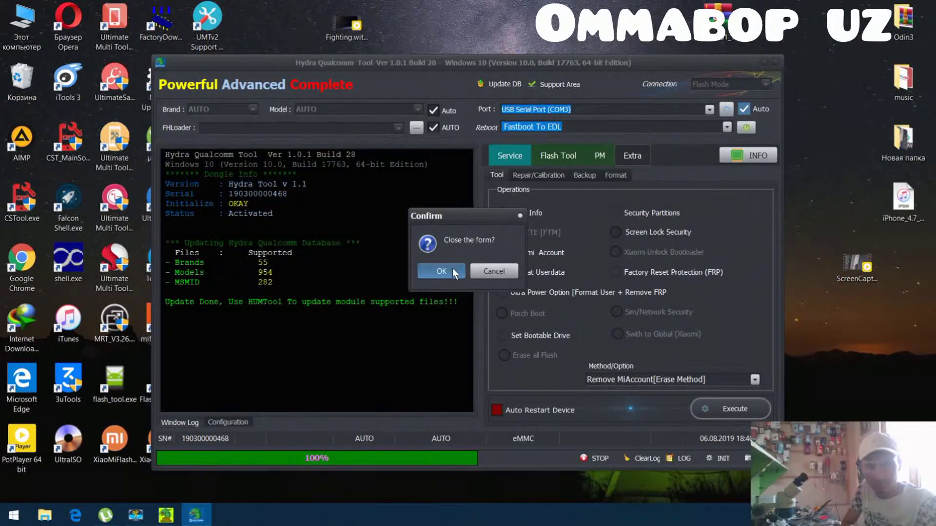
{"action": "left_click", "coordinate": [453, 268]}
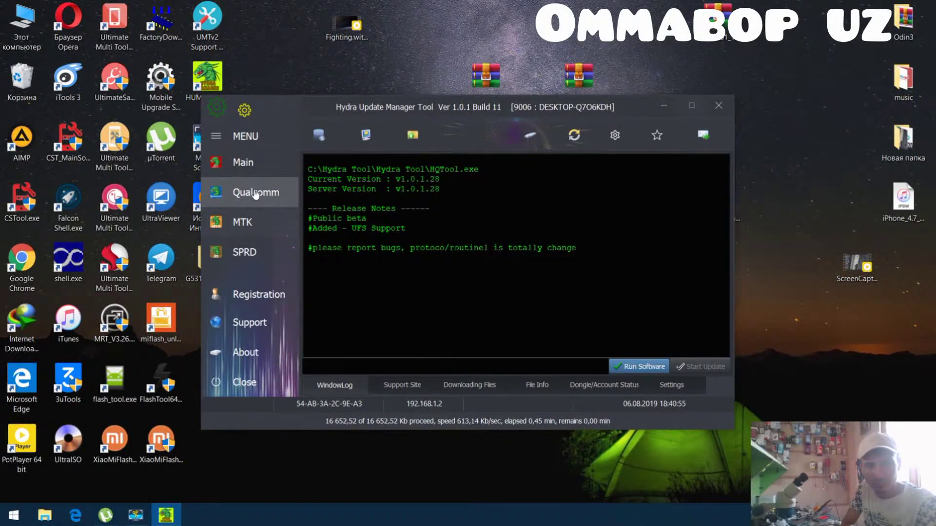
{"action": "left_click", "coordinate": [255, 193]}
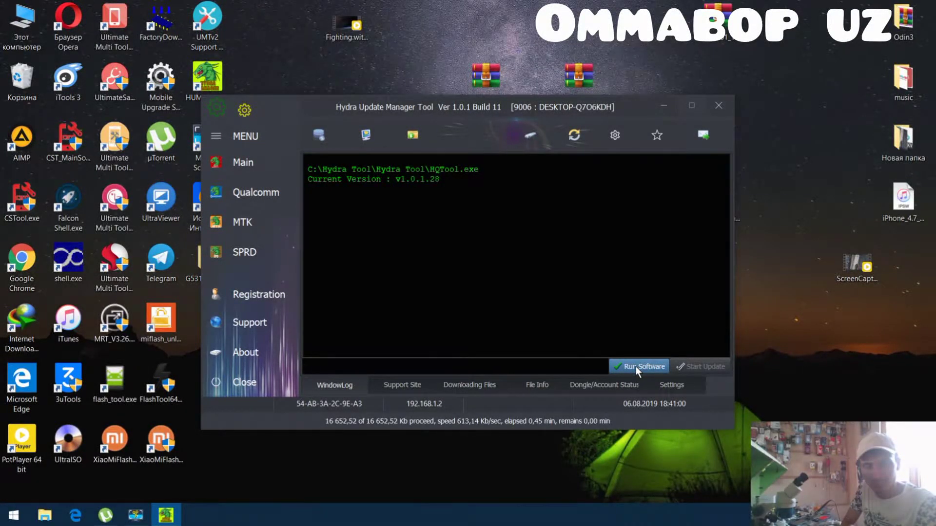
{"action": "left_click", "coordinate": [249, 224]}
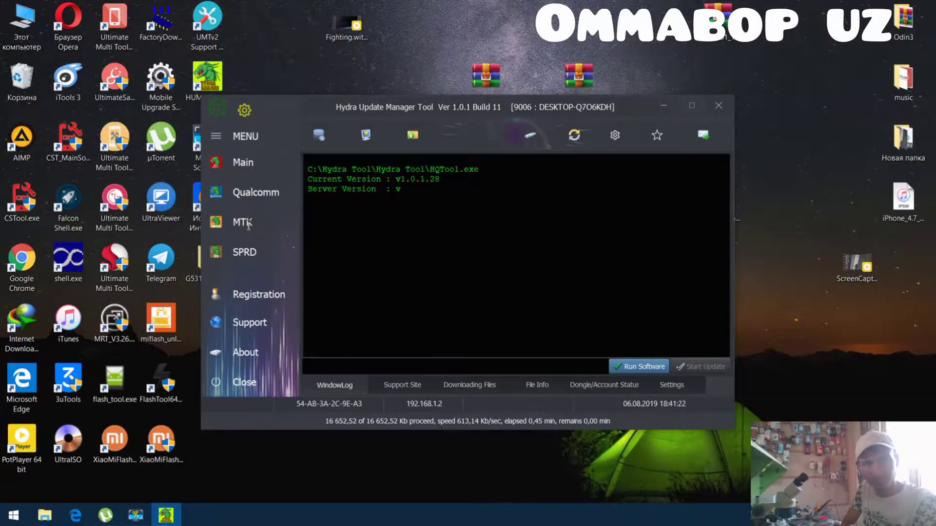
{"action": "left_click", "coordinate": [259, 197]}
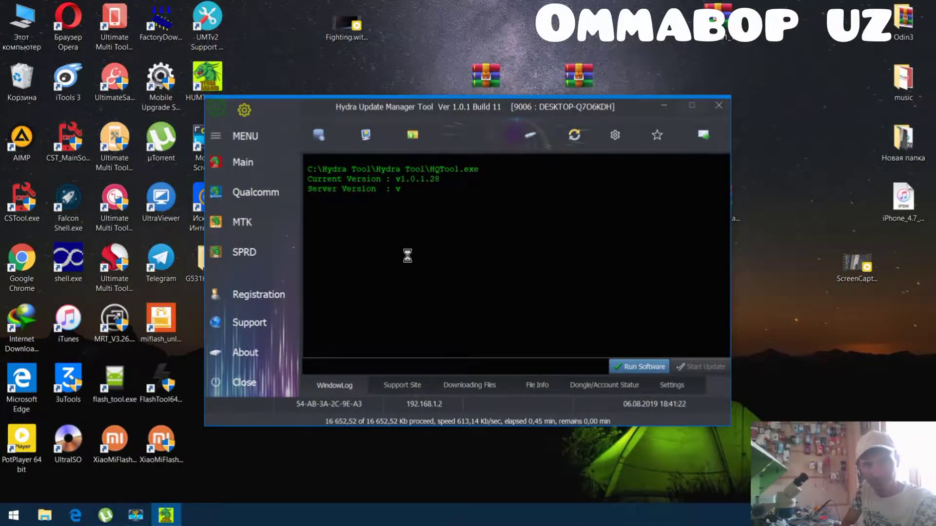
{"action": "right_click", "coordinate": [783, 171]}
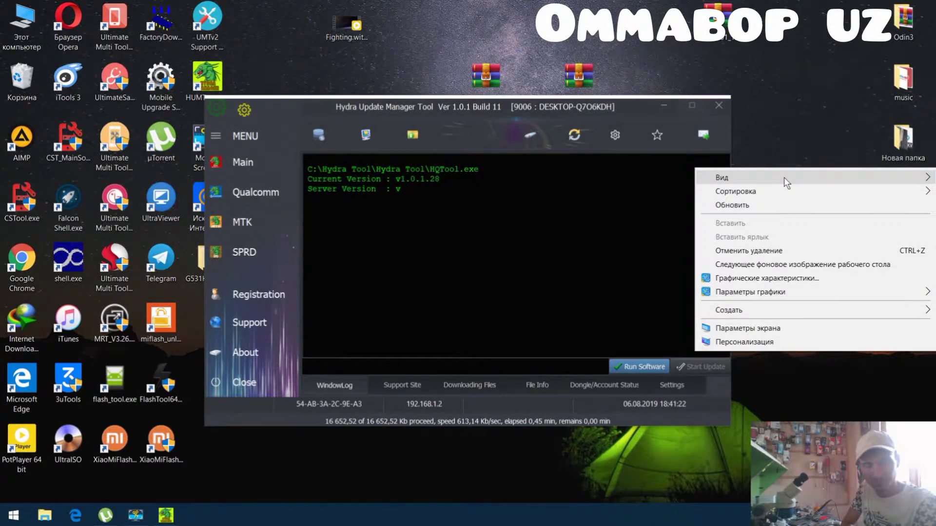
{"action": "left_click", "coordinate": [353, 193]}
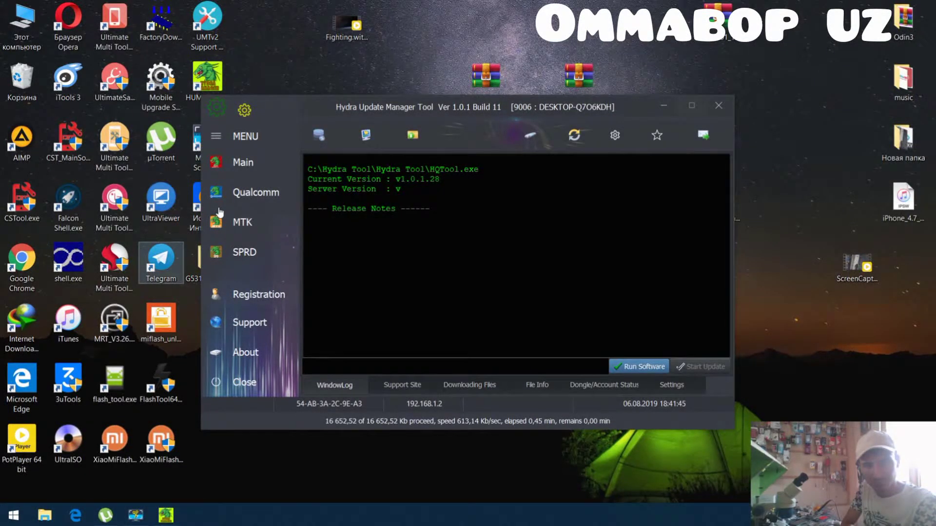
{"action": "left_click", "coordinate": [666, 301]}
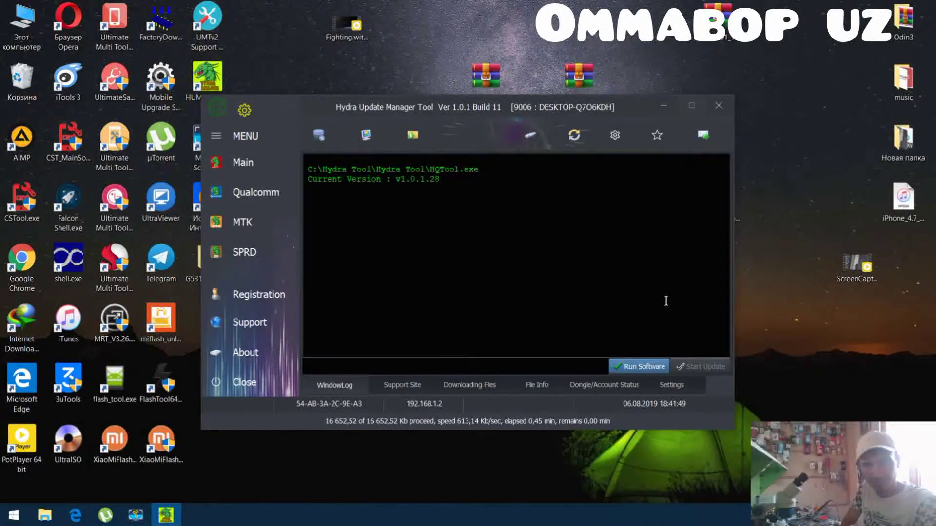
- Refresh the desktop and run the Qualcomm software from the Update Manager again
{"action": "right_click", "coordinate": [822, 98]}
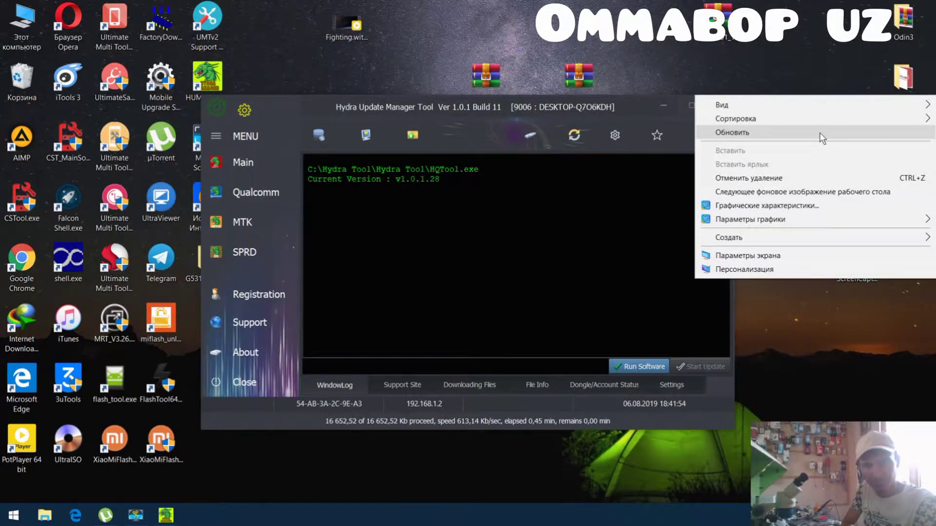
{"action": "left_click", "coordinate": [821, 133]}
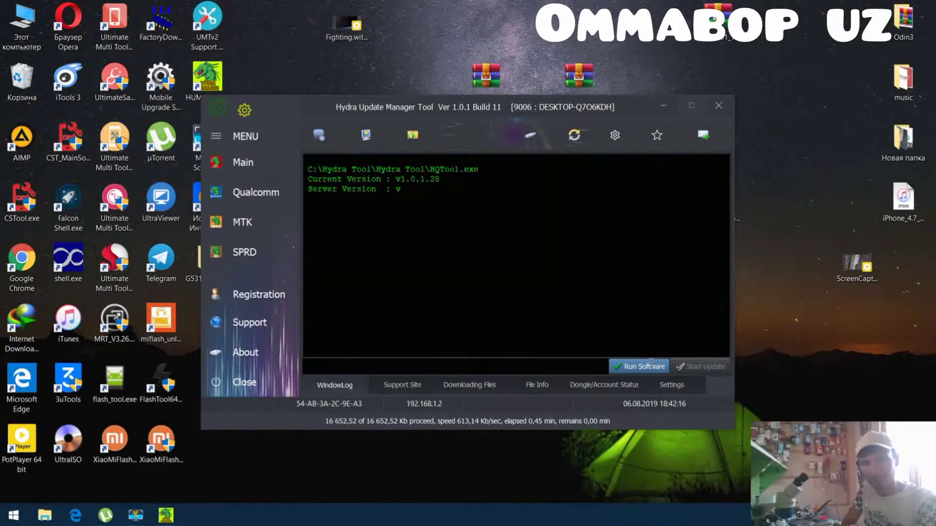
{"action": "left_click", "coordinate": [647, 369]}
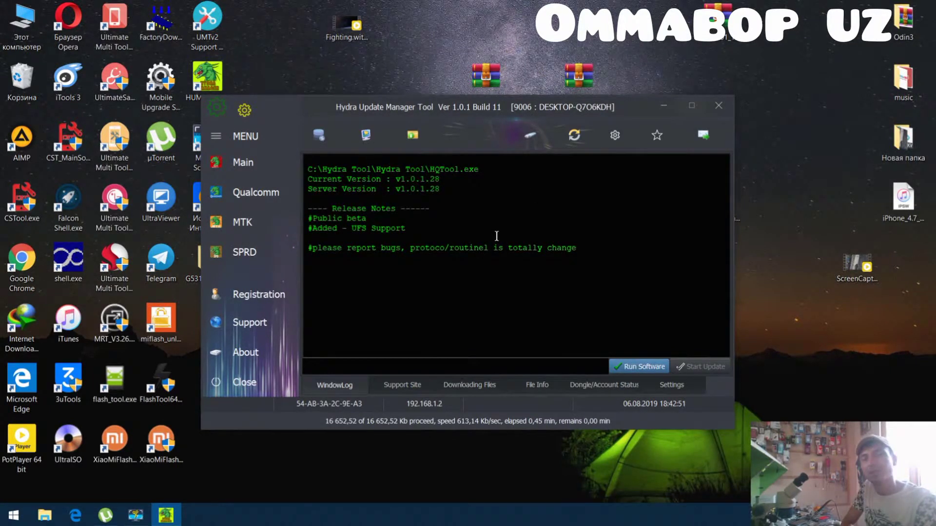
- Launch the Qualcomm software, browse its brand list, and check the models for 10.OR [TENOR], keeping 10.or D selected
{"action": "left_click", "coordinate": [656, 368]}
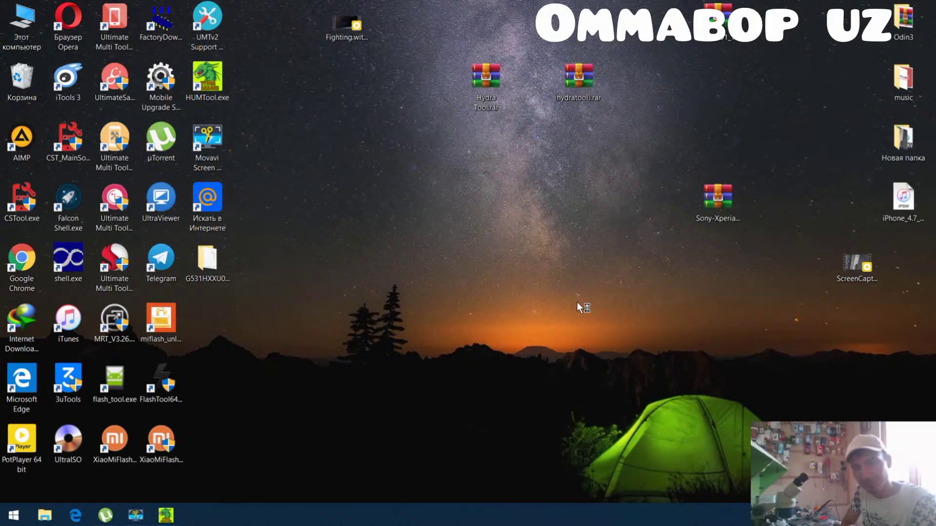
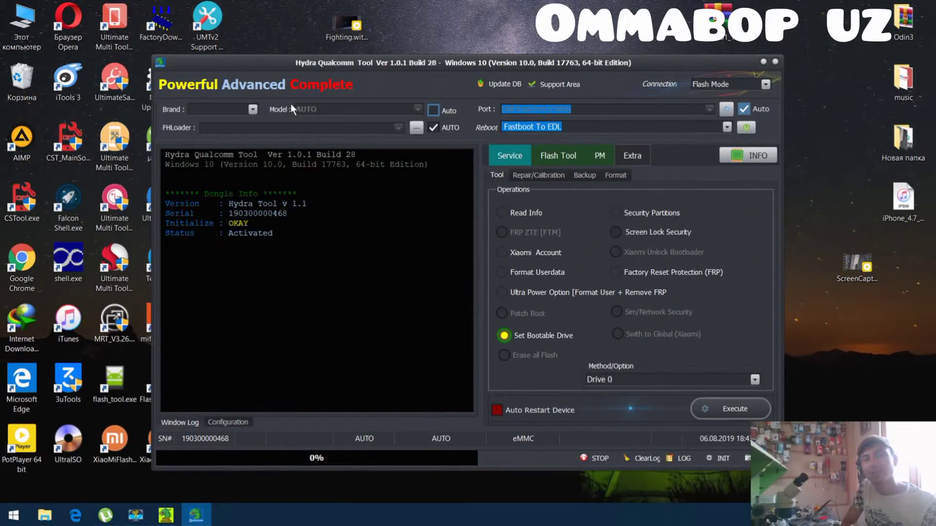
{"action": "left_click", "coordinate": [253, 109]}
{"action": "scroll", "coordinate": [256, 201], "scroll_direction": "down", "scroll_amount": 10}
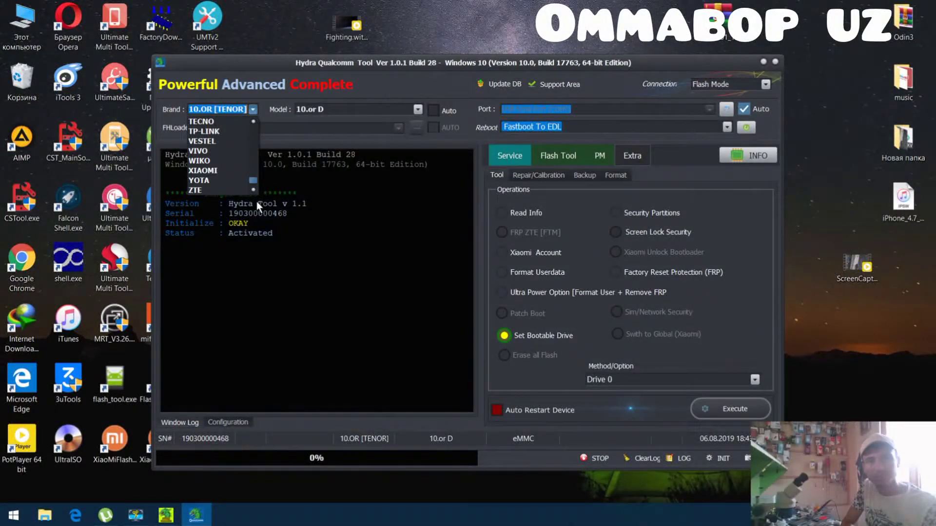
{"action": "left_click", "coordinate": [418, 108]}
{"action": "left_click", "coordinate": [417, 109]}
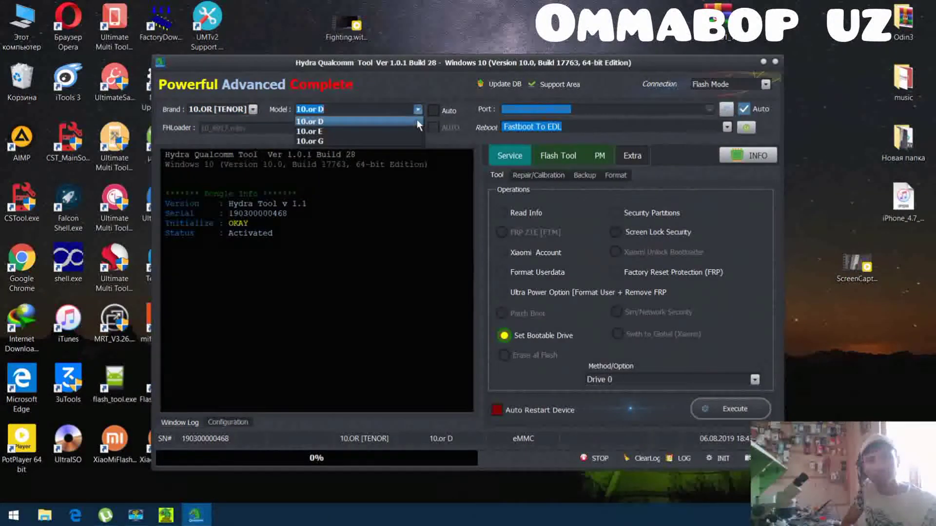
{"action": "left_click", "coordinate": [417, 120]}
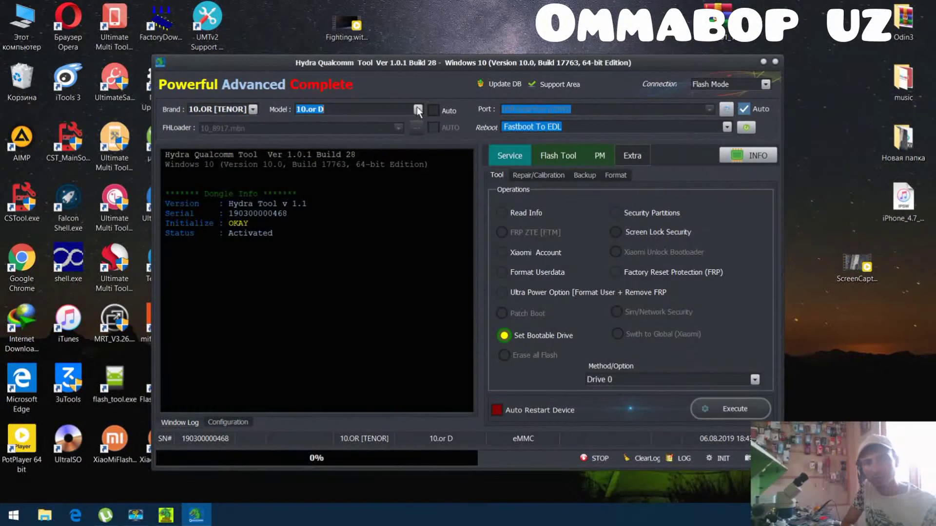
- Check the drive choices for Set Bootable Drive and select the Security Partitions operation instead
{"action": "left_click", "coordinate": [746, 379]}
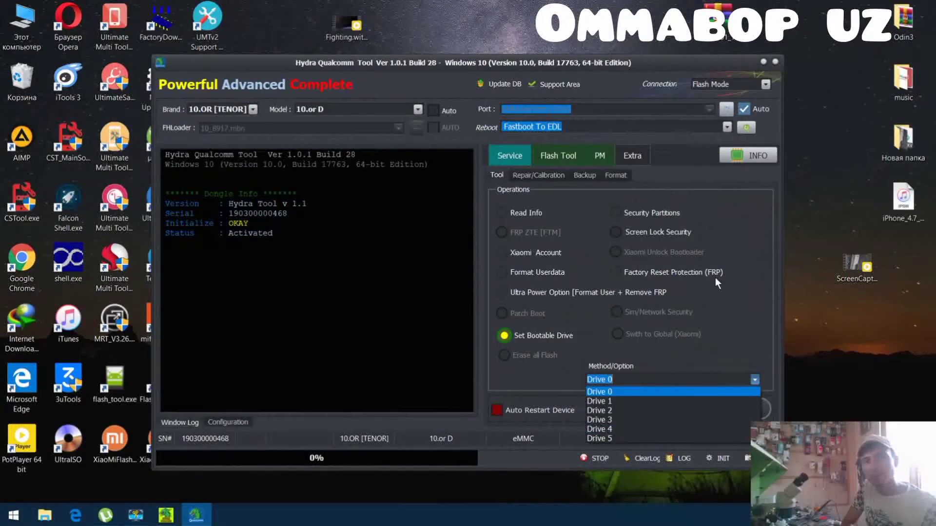
{"action": "left_click", "coordinate": [617, 213]}
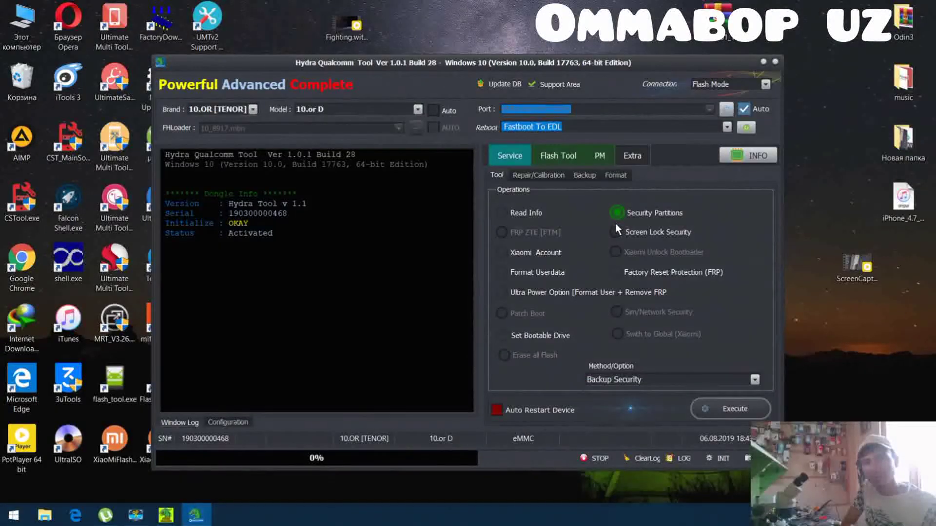